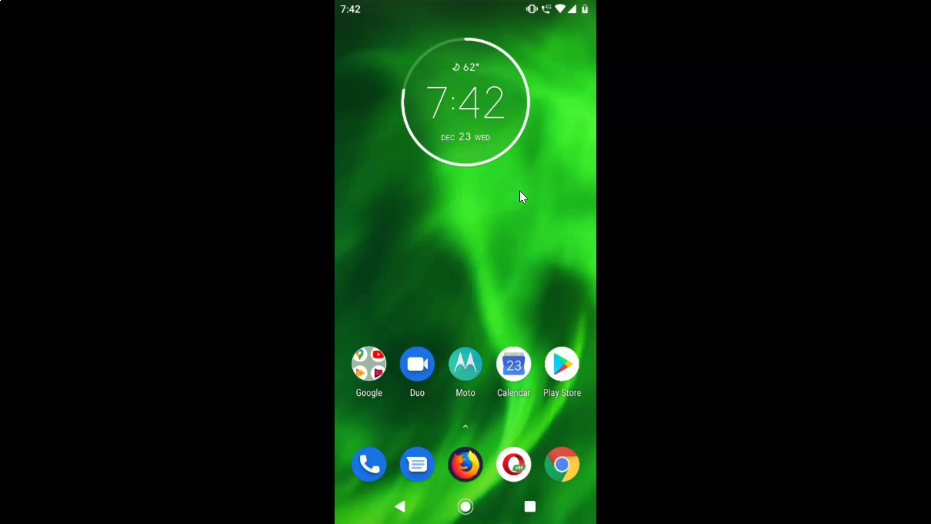
Launch Messages from the home screen dock.
{"action": "left_click", "coordinate": [422, 451]}
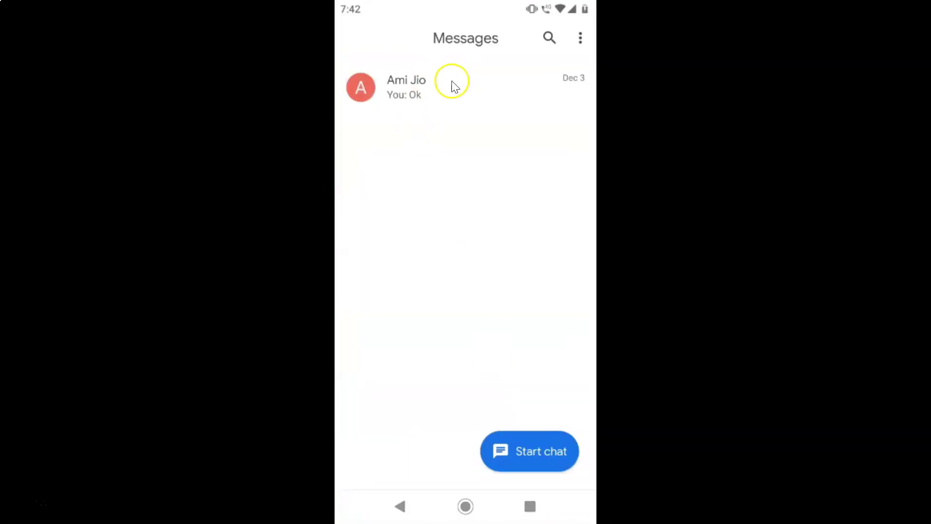
In the contact's conversation, draft 'Here we go. Check it out.' and open the keyboard settings.
{"action": "left_click", "coordinate": [456, 85]}
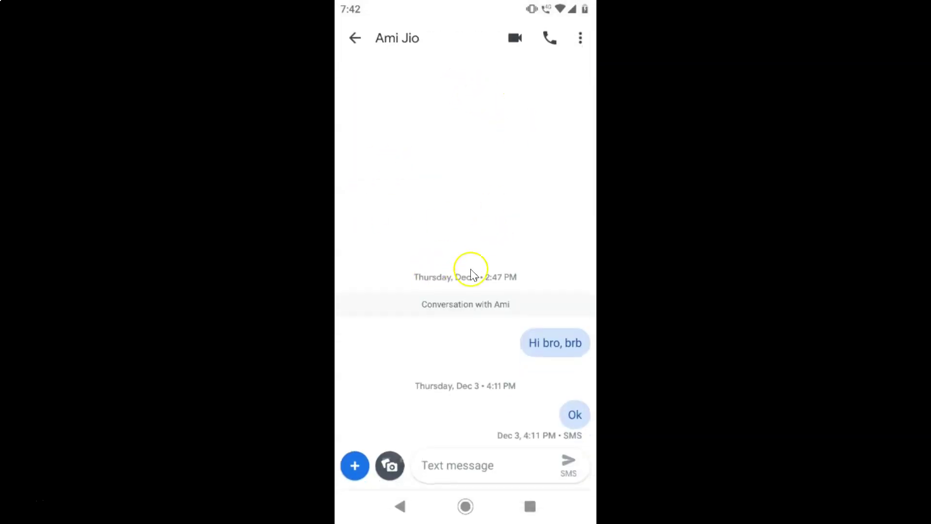
{"action": "left_click", "coordinate": [485, 463]}
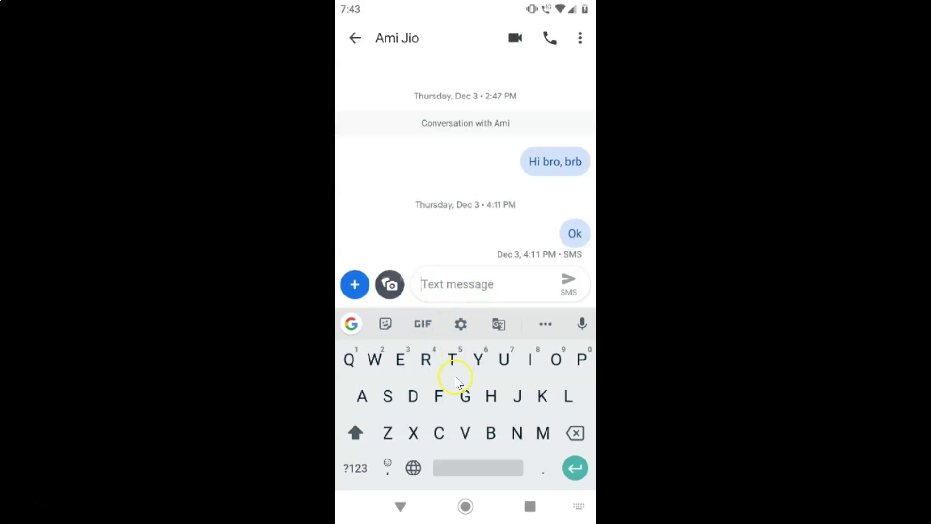
{"action": "type", "text": "Here we go"}
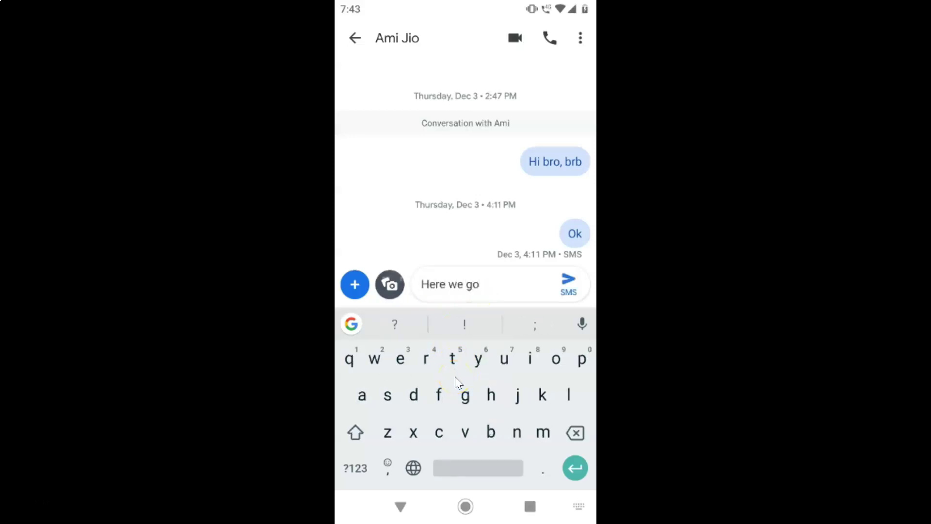
{"action": "type", "text": ". Check it out."}
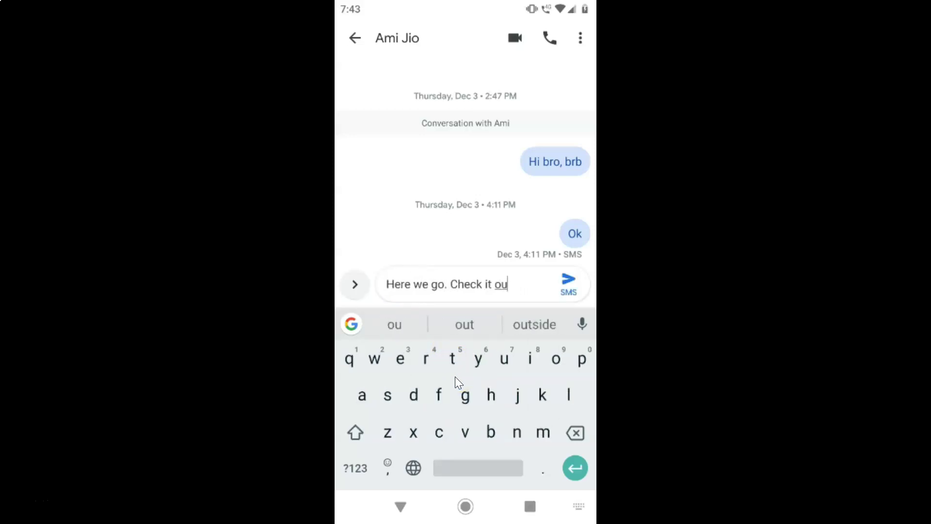
{"action": "left_click", "coordinate": [451, 291]}
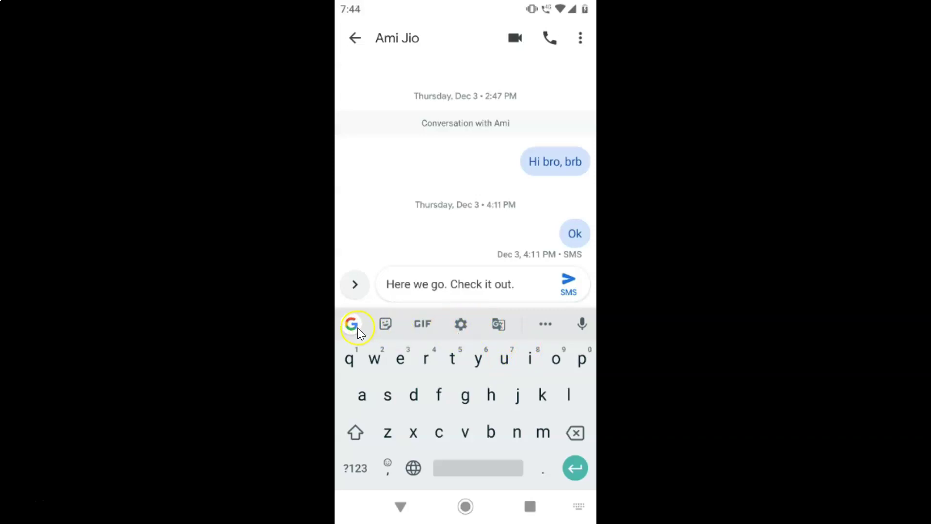
{"action": "left_click", "coordinate": [459, 325]}
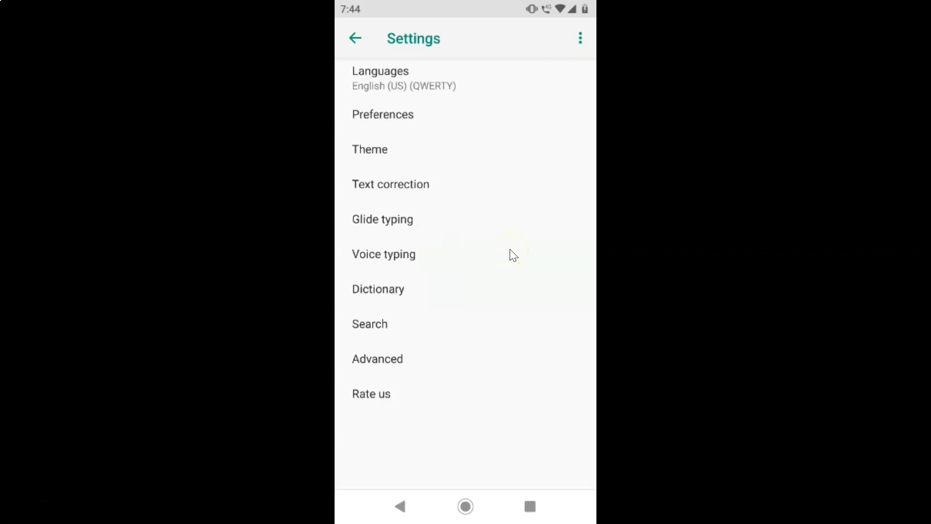
Go back from Gboard Settings to the conversation, keeping the unsent draft.
{"action": "left_click", "coordinate": [354, 40]}
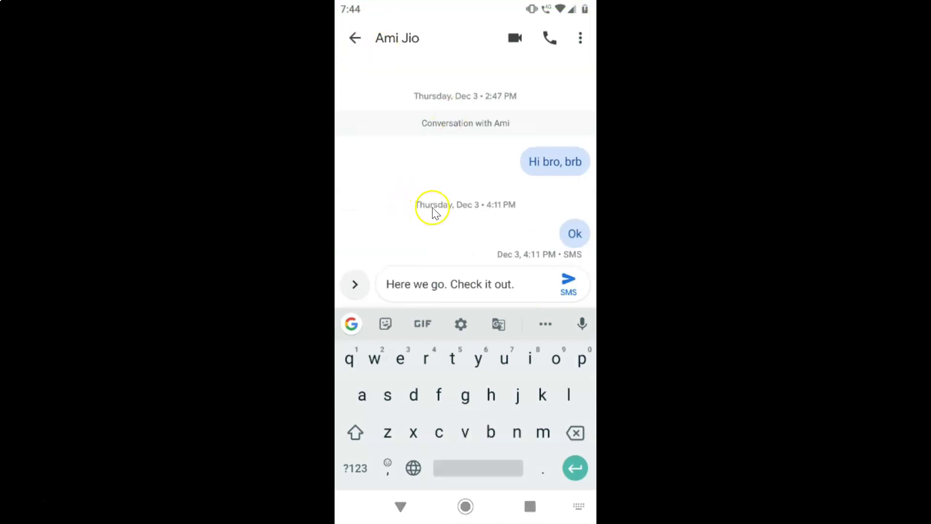
Return to the home screen and launch Settings from the app drawer.
{"action": "left_click", "coordinate": [468, 506]}
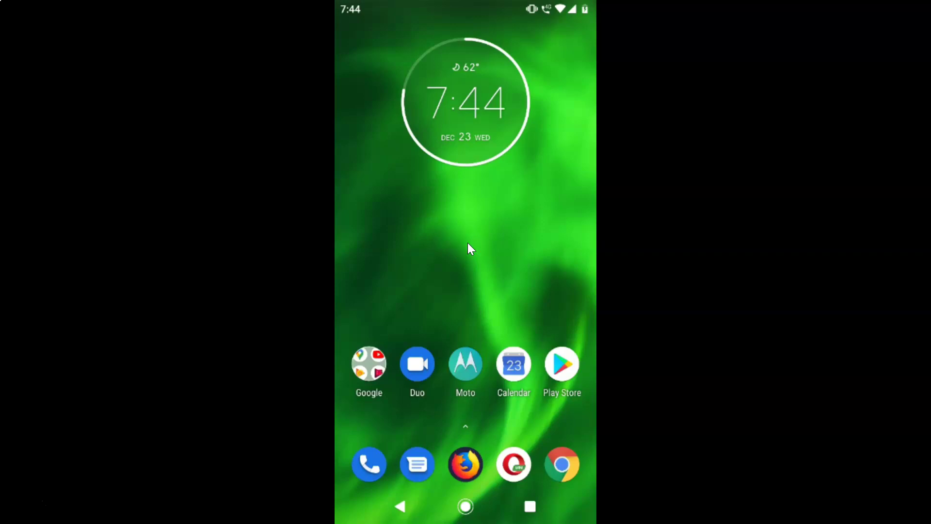
{"action": "scroll", "coordinate": [467, 243], "scroll_direction": "down", "scroll_amount": 1}
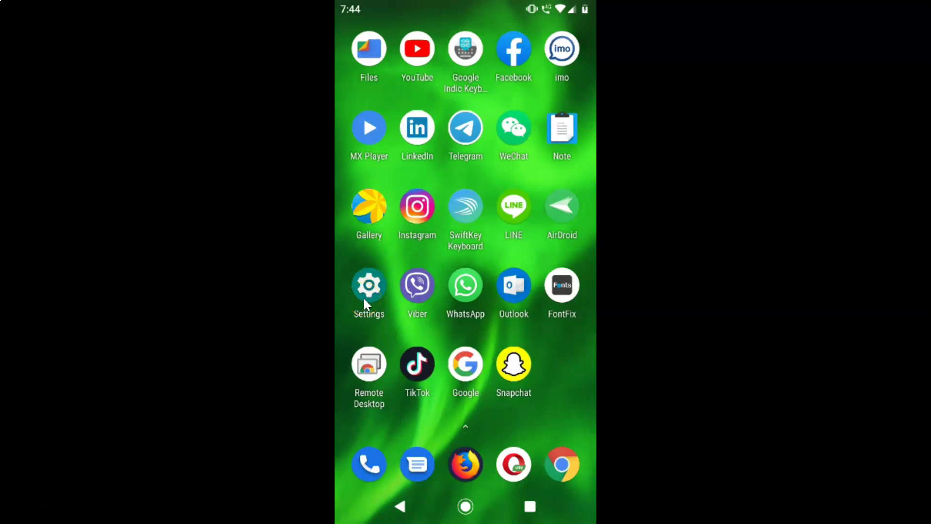
{"action": "left_click", "coordinate": [363, 298]}
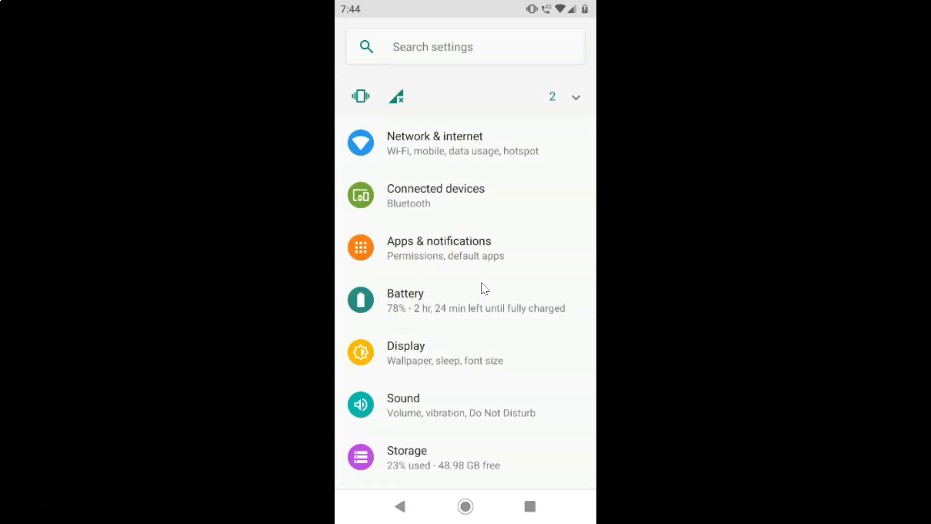
Go to System > Languages & input > Virtual keyboard in Android Settings.
{"action": "scroll", "coordinate": [485, 289], "scroll_direction": "down", "scroll_amount": 5}
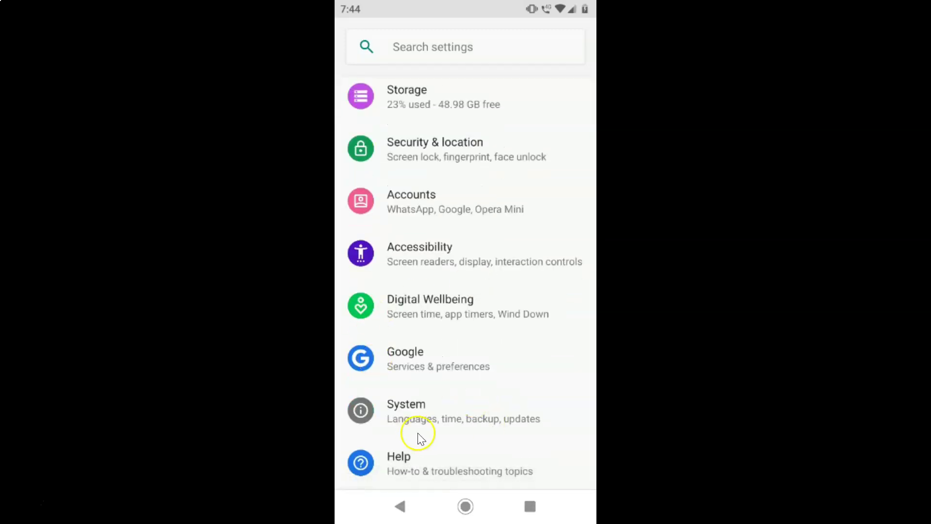
{"action": "left_click", "coordinate": [426, 420]}
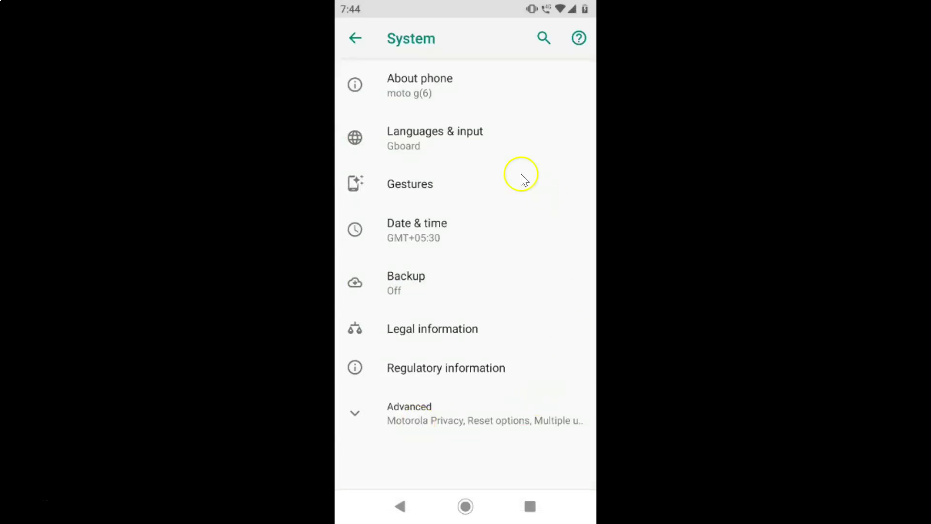
{"action": "left_click", "coordinate": [449, 140]}
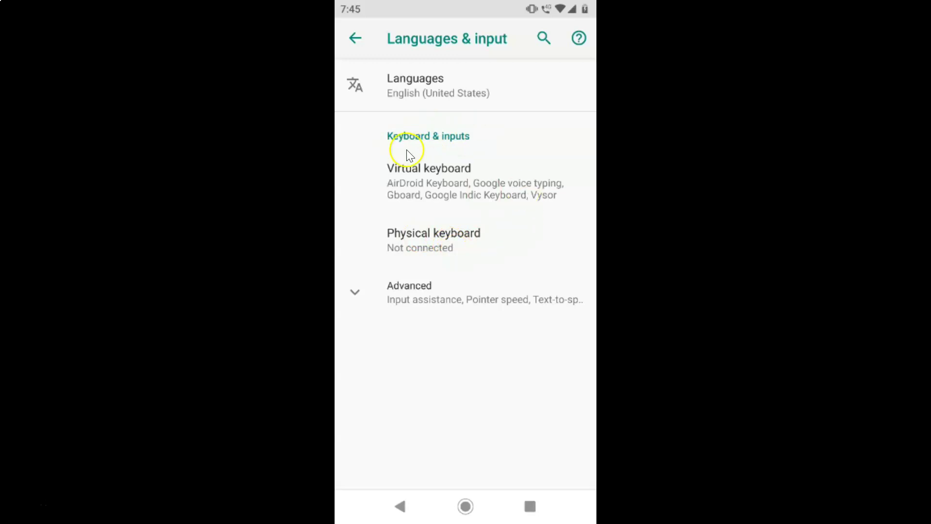
{"action": "left_click", "coordinate": [426, 180]}
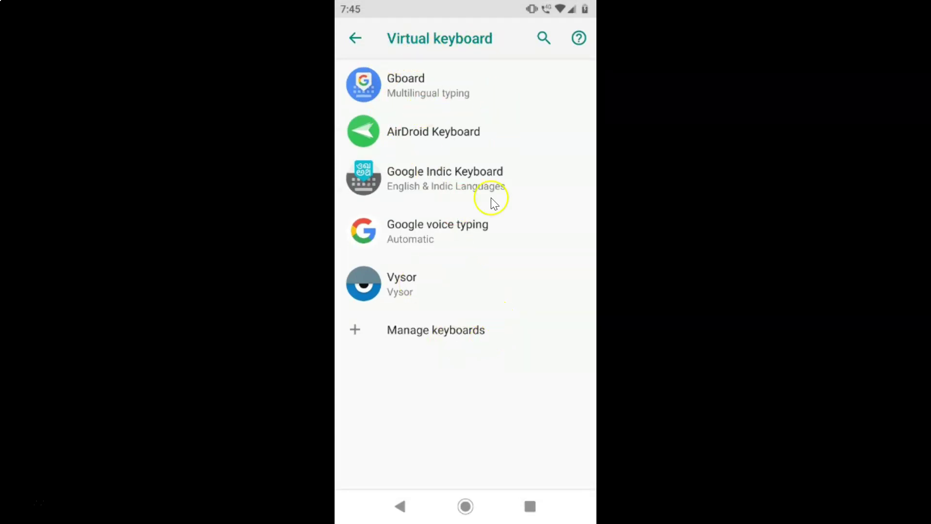
Turn off Auto-capitalization under Corrections in Gboard's Text correction settings.
{"action": "left_click", "coordinate": [430, 91]}
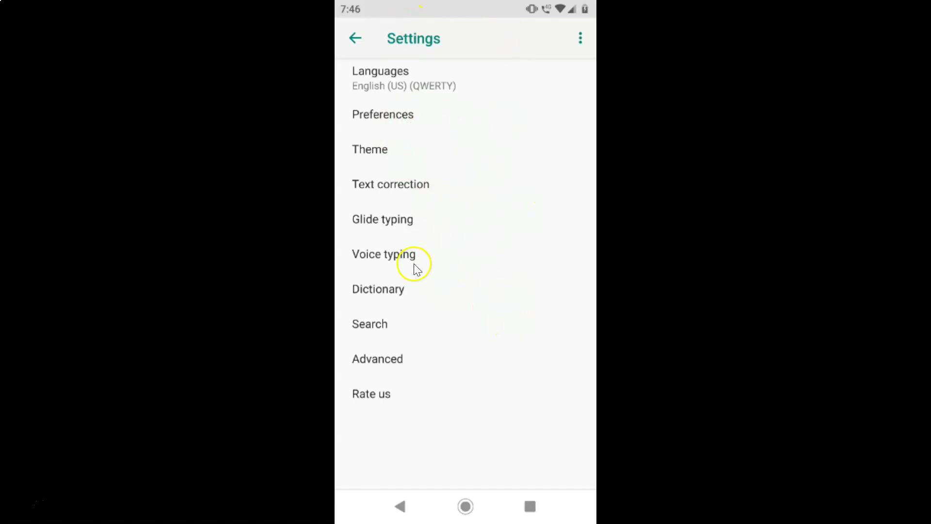
{"action": "left_click", "coordinate": [401, 189]}
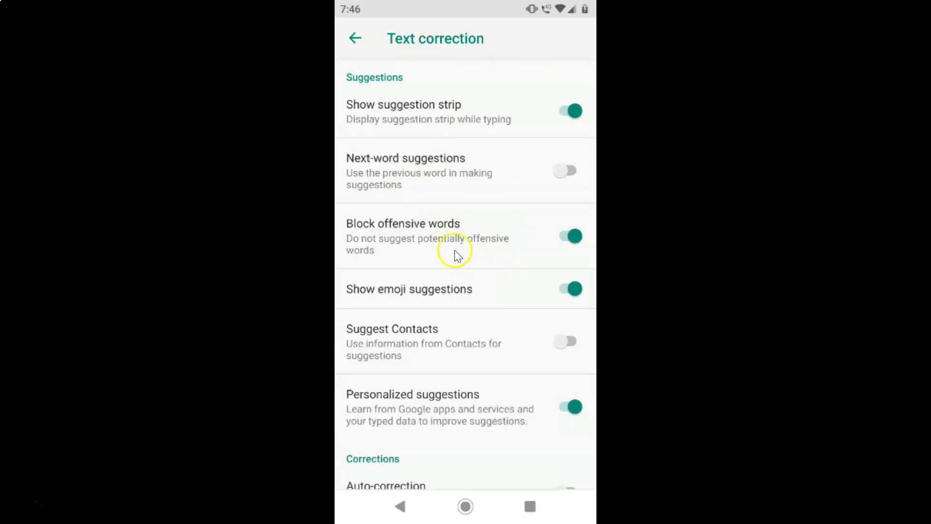
{"action": "scroll", "coordinate": [491, 274], "scroll_direction": "down", "scroll_amount": 5}
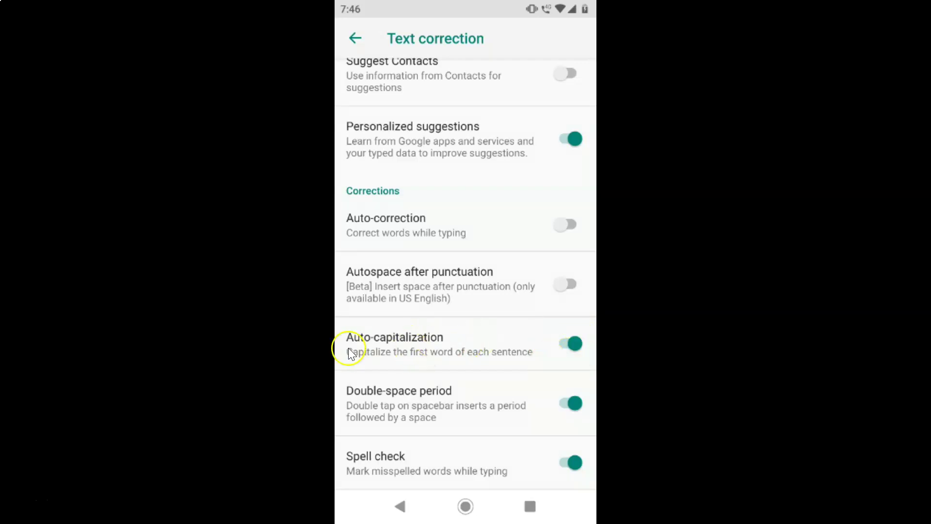
{"action": "left_click", "coordinate": [571, 344]}
{"action": "left_click", "coordinate": [574, 341]}
{"action": "left_click", "coordinate": [571, 346]}
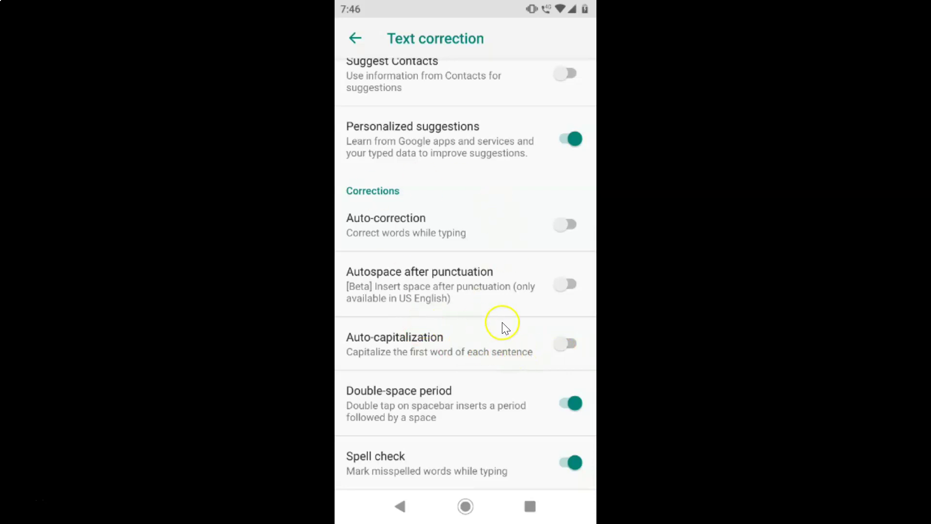
{"action": "key", "text": "alt+s"}
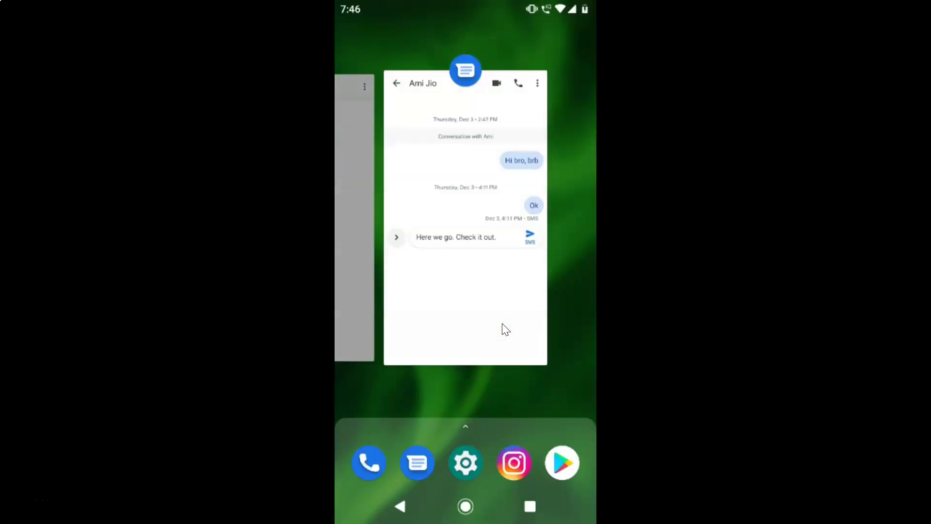
Back in the Messages conversation, delete the old draft and retype 'here we go. check it out.'.
{"action": "left_click", "coordinate": [476, 291]}
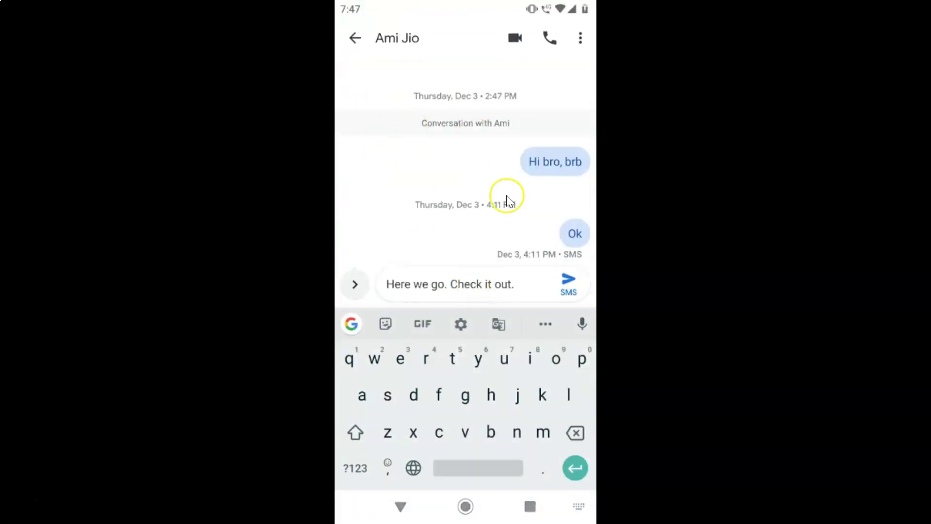
{"action": "key", "text": "BackSpace"}
{"action": "type", "text": "."}
{"action": "key", "text": "BackSpace"}
{"action": "key", "text": "BackSpace"}
{"action": "key", "text": "BackSpace"}
{"action": "key", "text": "BackSpace"}
{"action": "key", "text": "BackSpace"}
{"action": "key", "text": "BackSpace"}
{"action": "key", "text": "BackSpace"}
{"action": "key", "text": "BackSpace"}
{"action": "key", "text": "BackSpace"}
{"action": "key", "text": "BackSpace"}
{"action": "key", "text": "BackSpace"}
{"action": "key", "text": "BackSpace"}
{"action": "key", "text": "BackSpace"}
{"action": "key", "text": "BackSpace"}
{"action": "key", "text": "BackSpace"}
{"action": "key", "text": "BackSpace"}
{"action": "key", "text": "BackSpace"}
{"action": "key", "text": "BackSpace"}
{"action": "key", "text": "BackSpace"}
{"action": "key", "text": "BackSpace"}
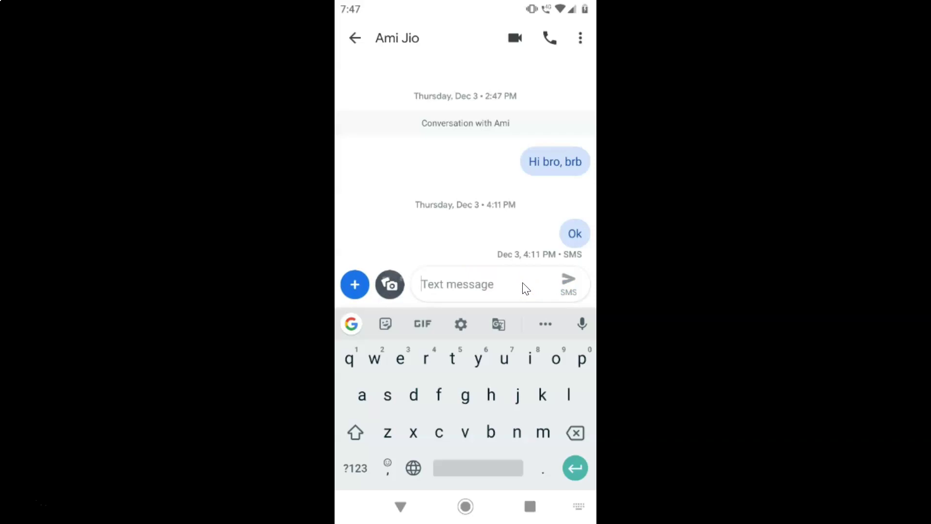
{"action": "type", "text": "here we go. check it ou"}
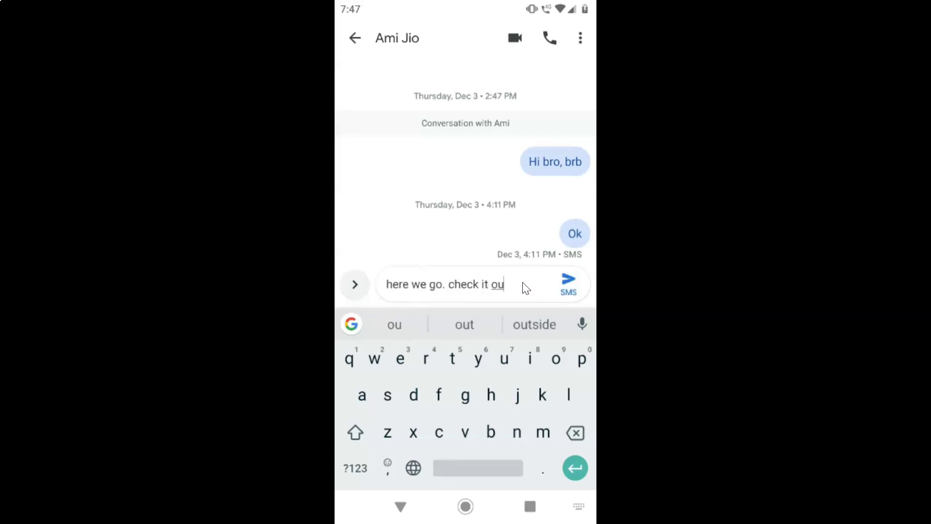
{"action": "type", "text": "t."}
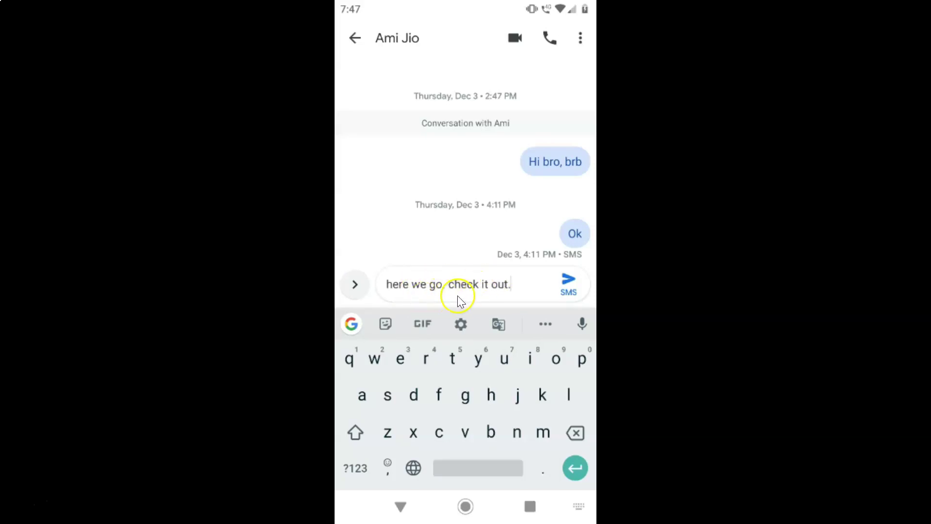